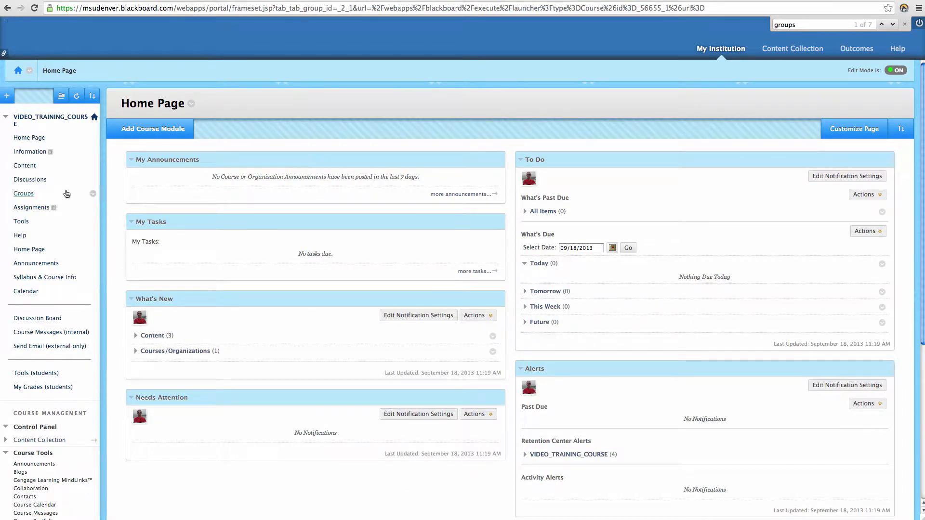
- Check the course's groups page and start a new assignment inside the Example module of the course content
left_click(24, 194)
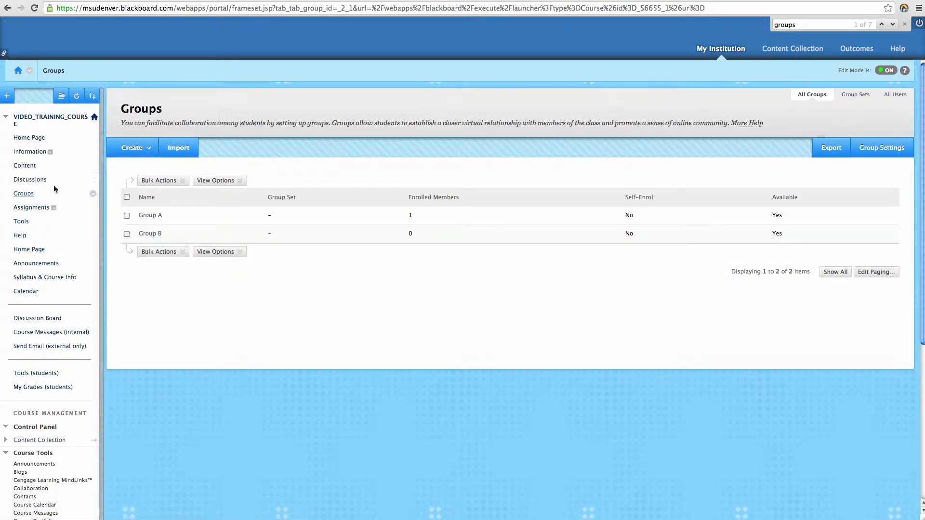
left_click(33, 166)
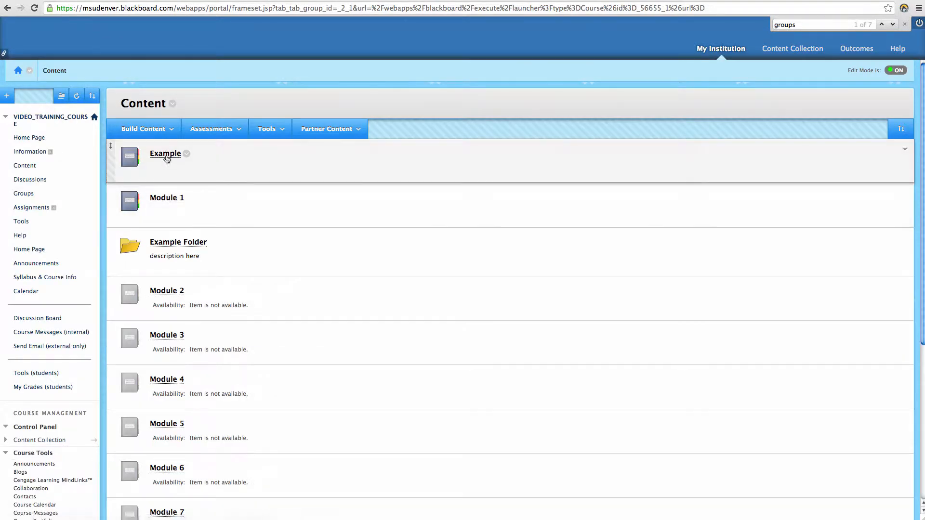
left_click(179, 240)
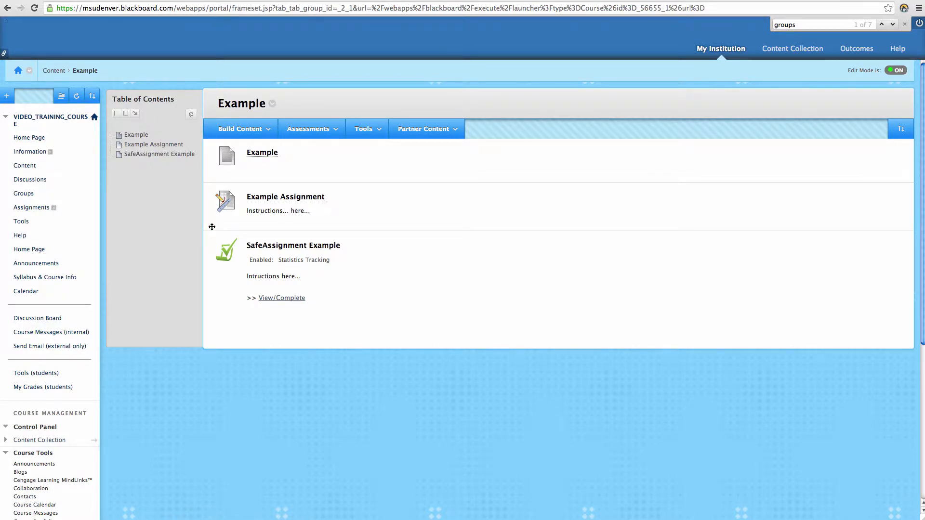
left_click(328, 134)
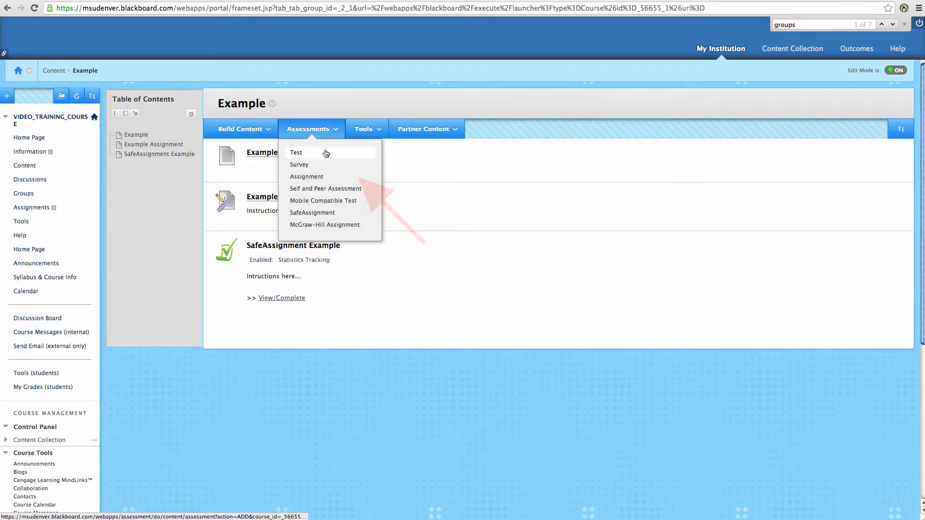
left_click(337, 177)
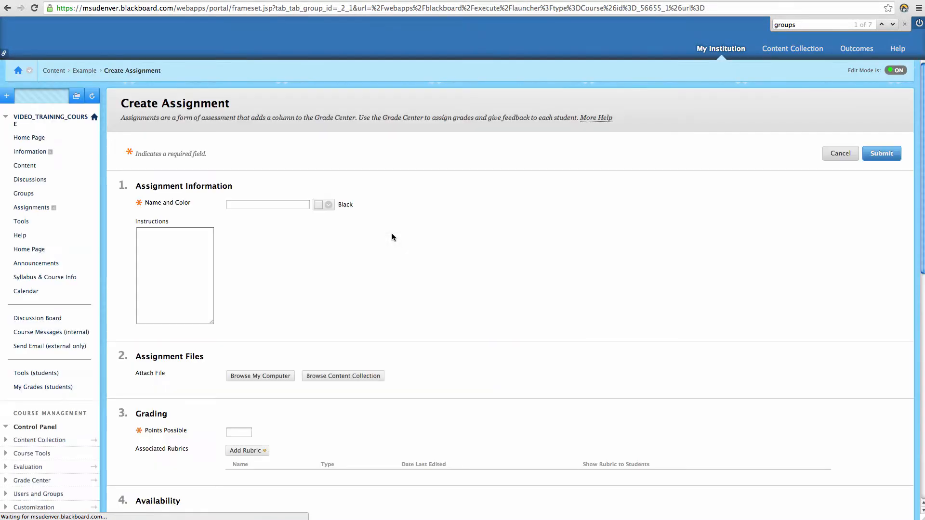
- Name the assignment "whatever" and enter "instructions..." as its instructions
left_click(280, 205)
type("whatever")
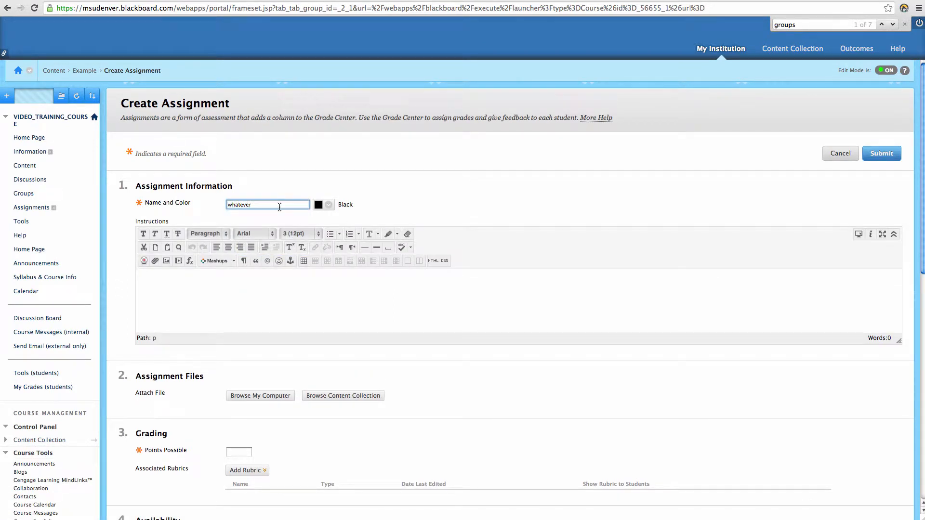
left_click(300, 297)
type("instruc")
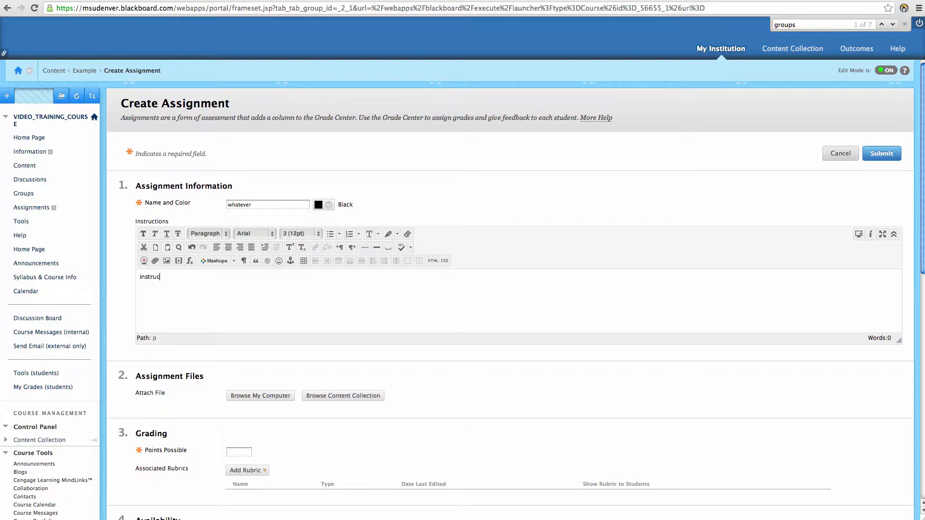
type("tions...")
- Set the assignment's points possible to 50
scroll(300, 316, "down", 3)
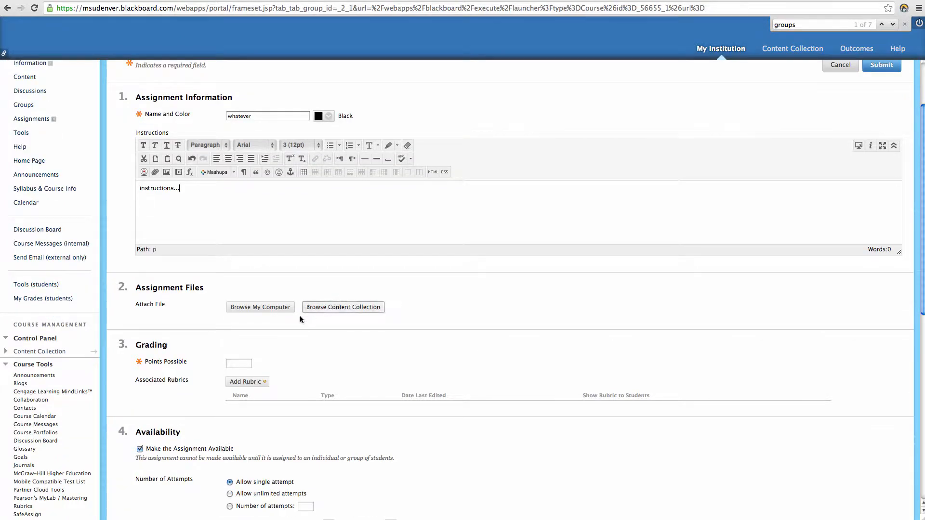
left_click(236, 365)
type("50")
left_click(315, 359)
- Enable the assignment's due date of 09/18/2013 at 11:59 PM
scroll(315, 359, "down", 3)
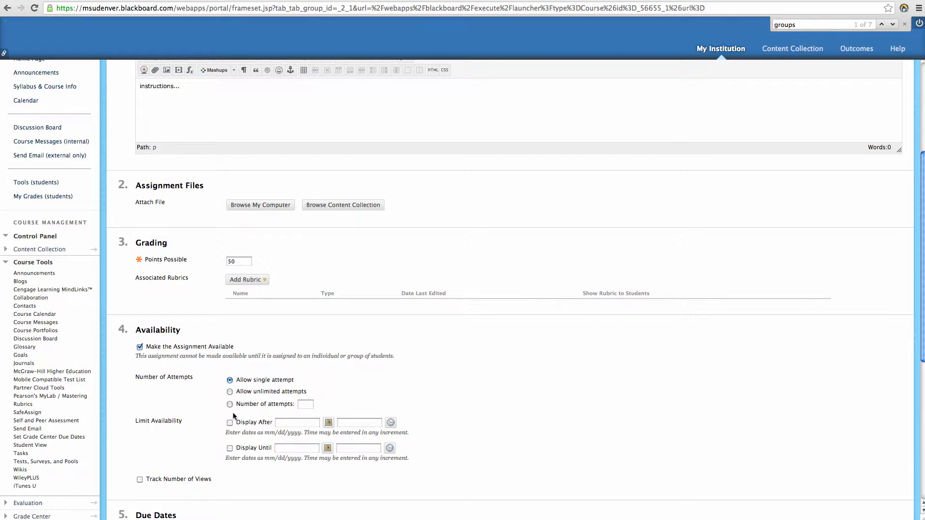
scroll(232, 418, "down", 2)
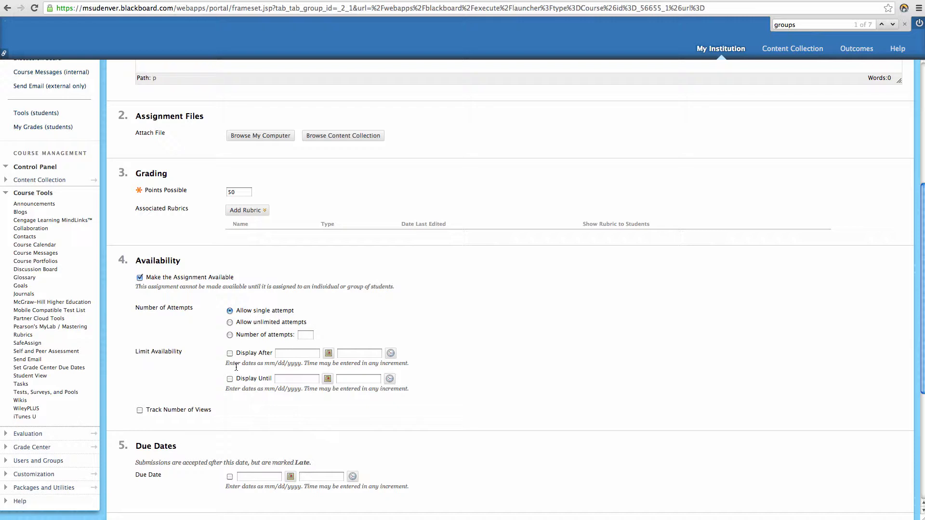
scroll(232, 414, "down", 1)
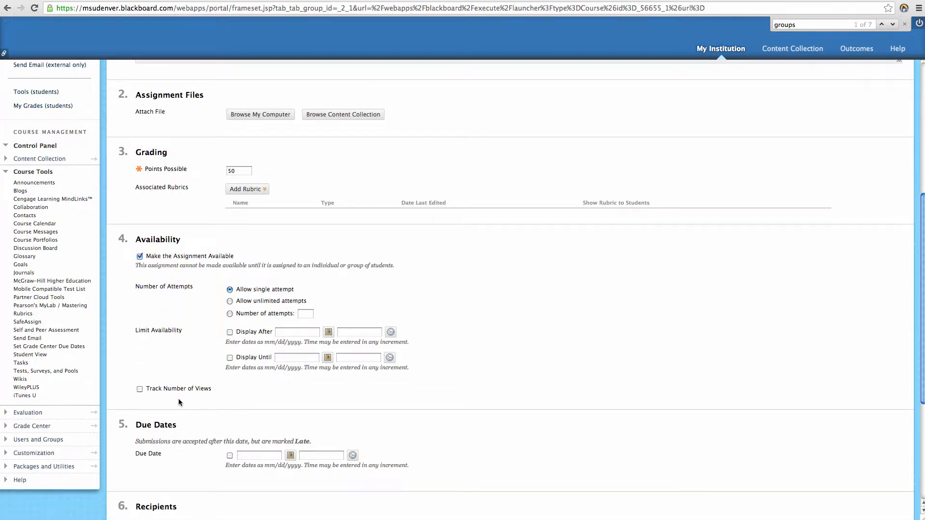
scroll(193, 410, "down", 2)
left_click(229, 387)
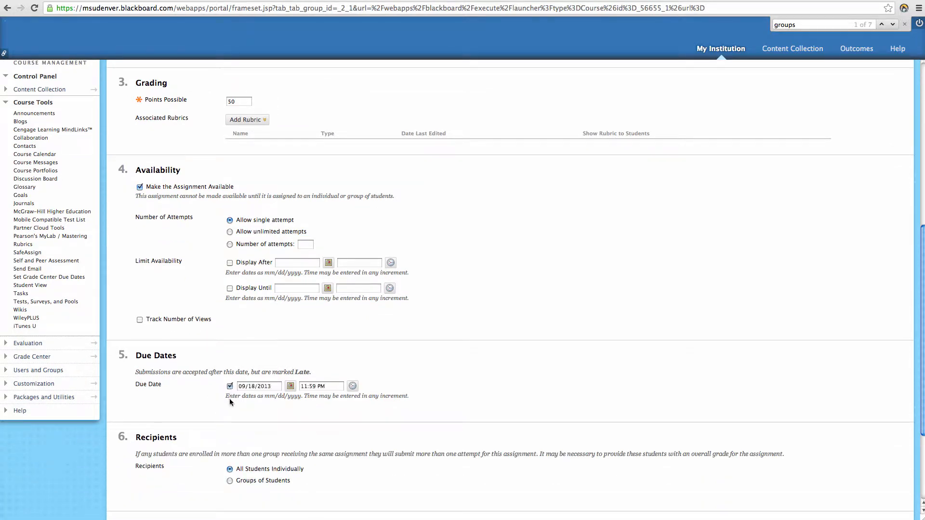
- Set the recipients to Groups of Students and add Group A and Group B to the selected items
scroll(227, 410, "down", 3)
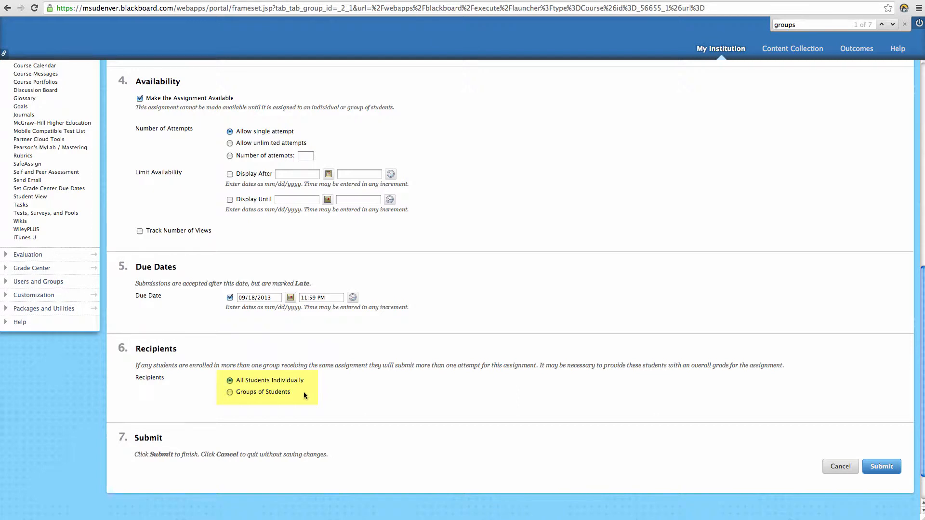
left_click(229, 393)
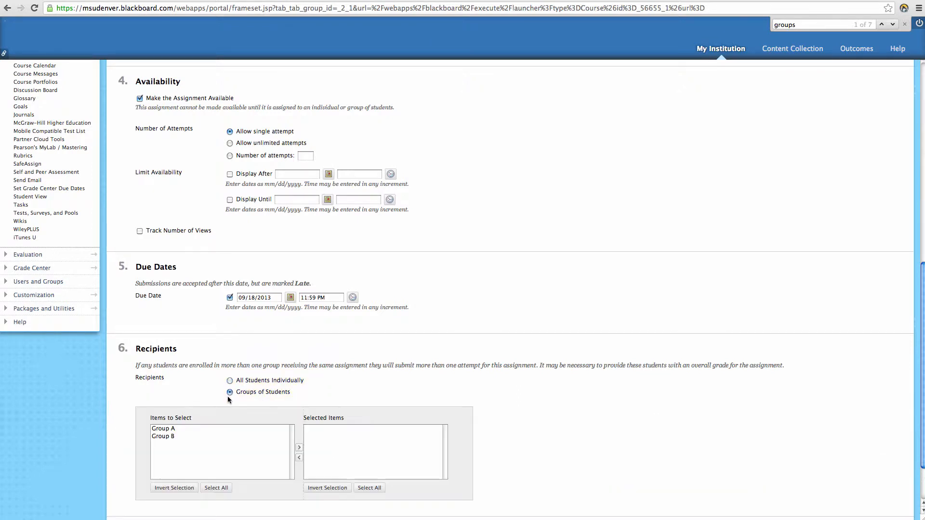
left_click(177, 429)
left_click(298, 448)
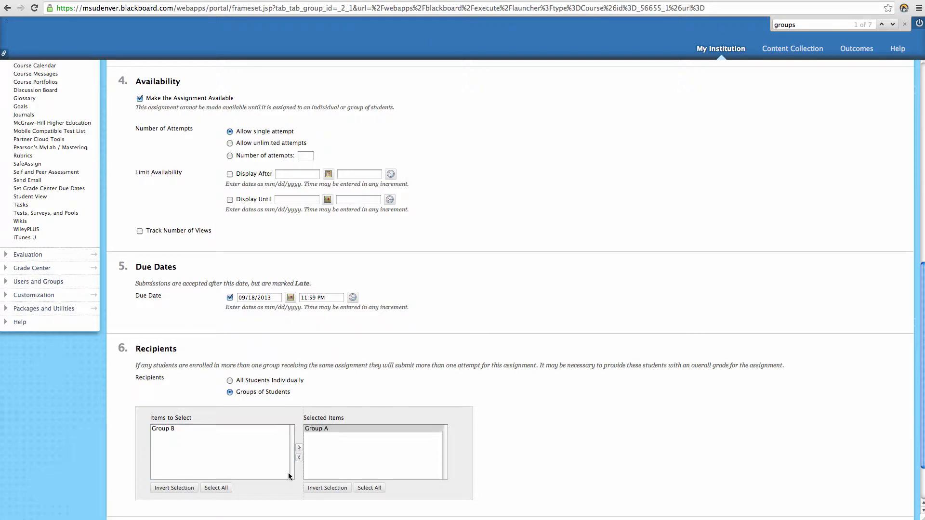
left_click(170, 429)
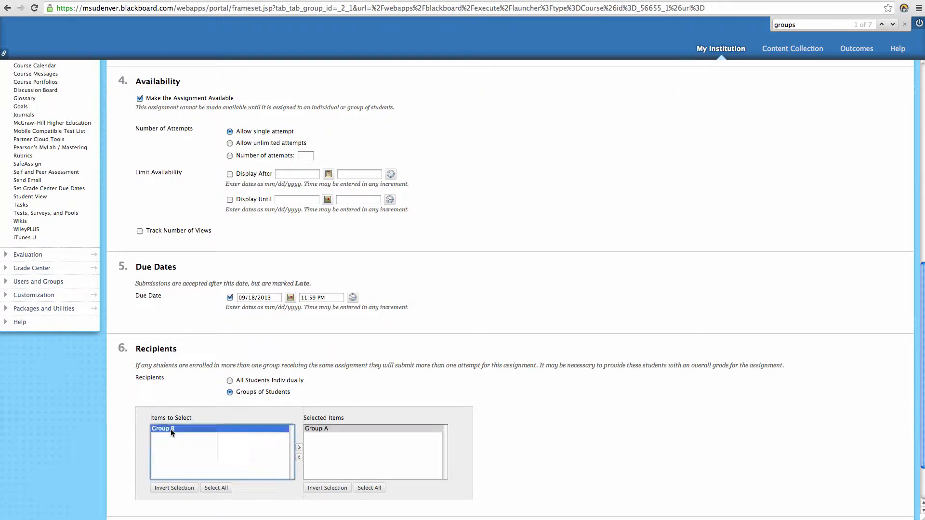
left_click(298, 448)
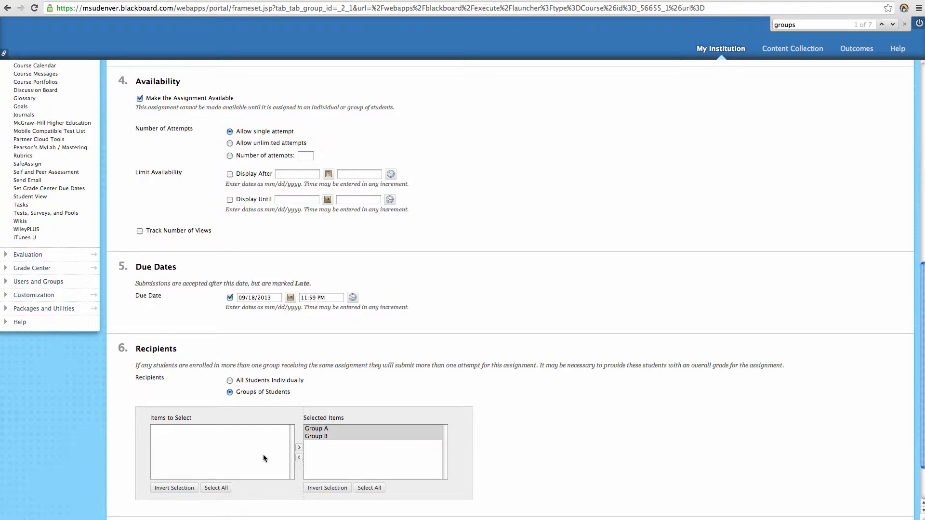
- Remove both groups from the selected recipients and add them back together in one selection
left_click(299, 457)
left_click(300, 457)
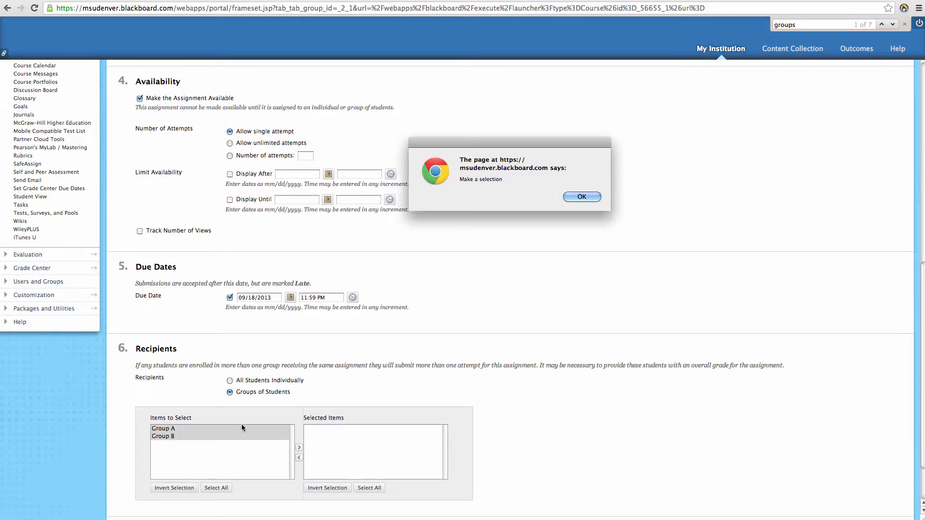
left_click(581, 193)
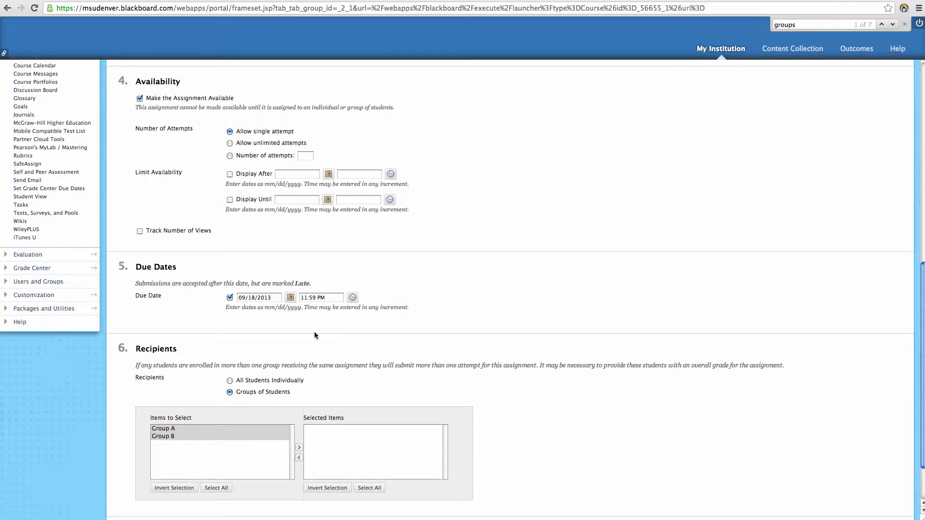
left_click_drag(164, 429, 175, 442)
left_click(299, 448)
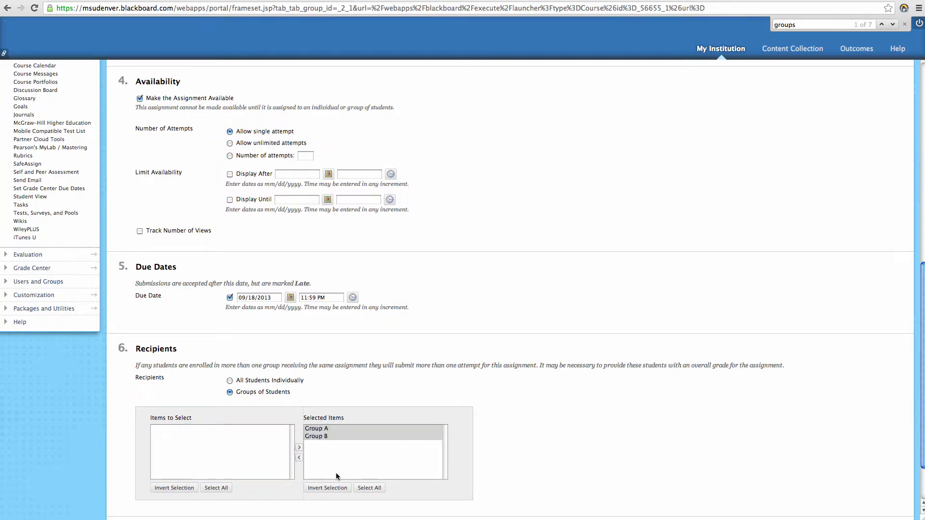
- Submit the new group assignment
scroll(561, 412, "down", 2)
scroll(563, 415, "down", 1)
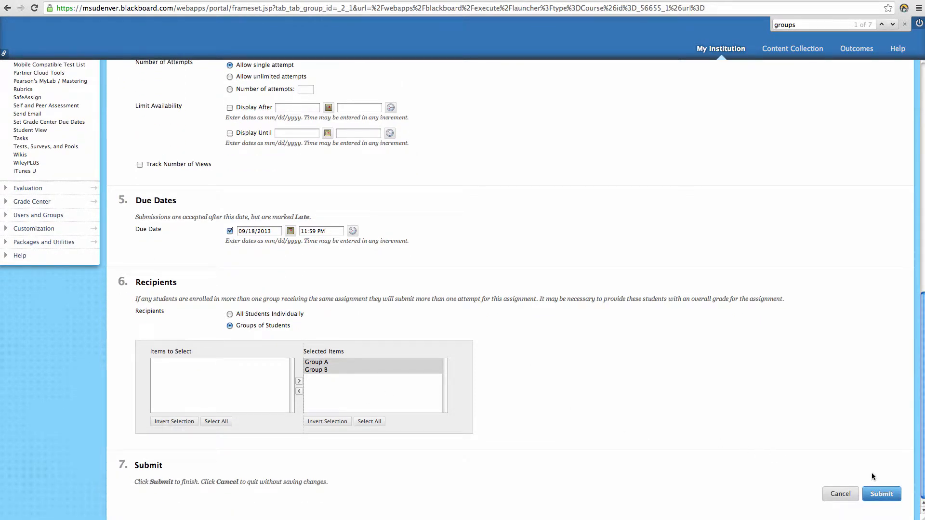
left_click(885, 495)
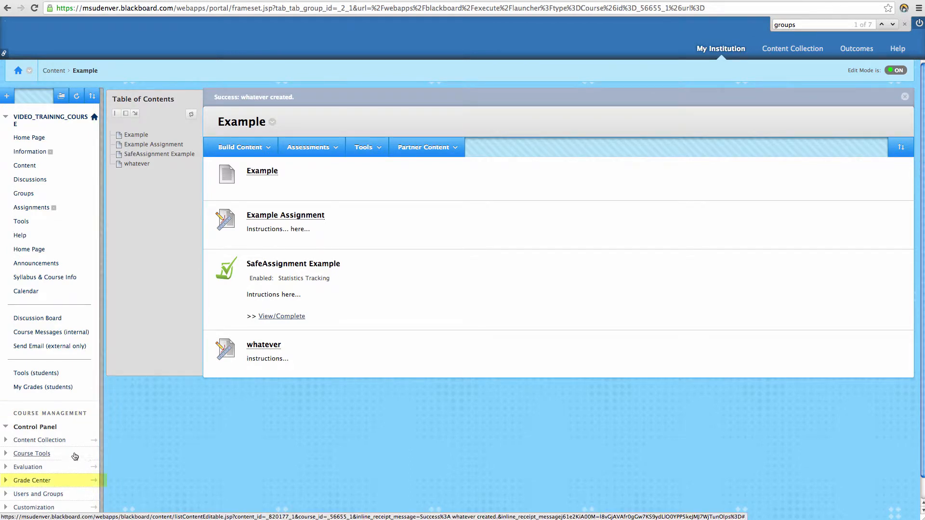
- Open Group A's 9/18/13 attempt at the "whatever" assignment from the Full Grade Center
left_click(93, 483)
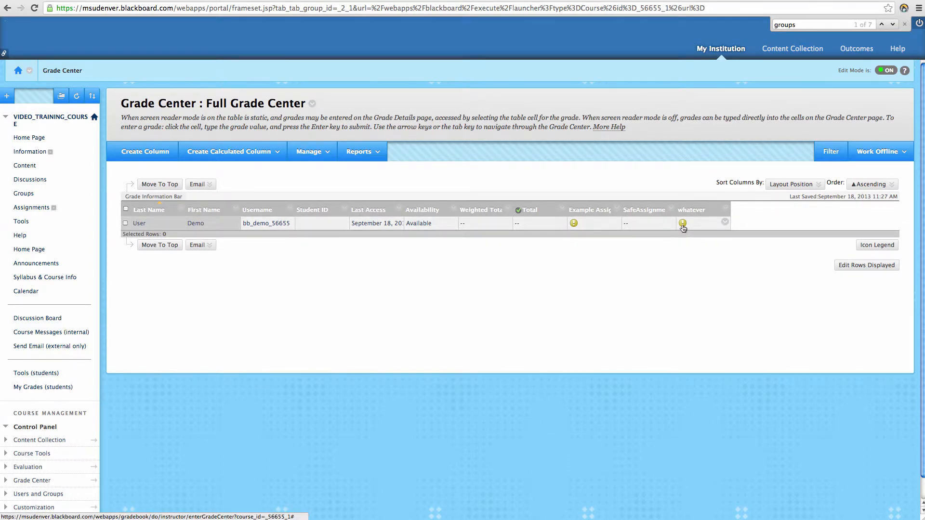
left_click(726, 223)
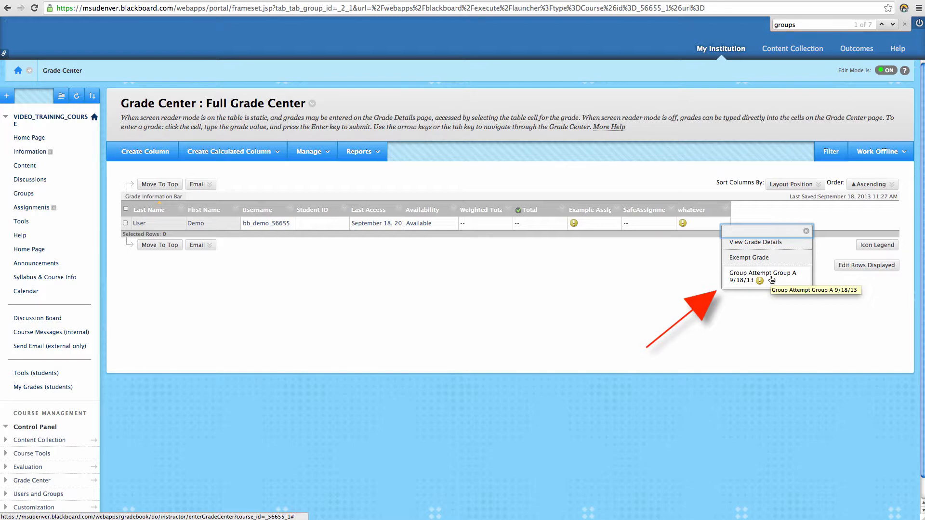
left_click(772, 279)
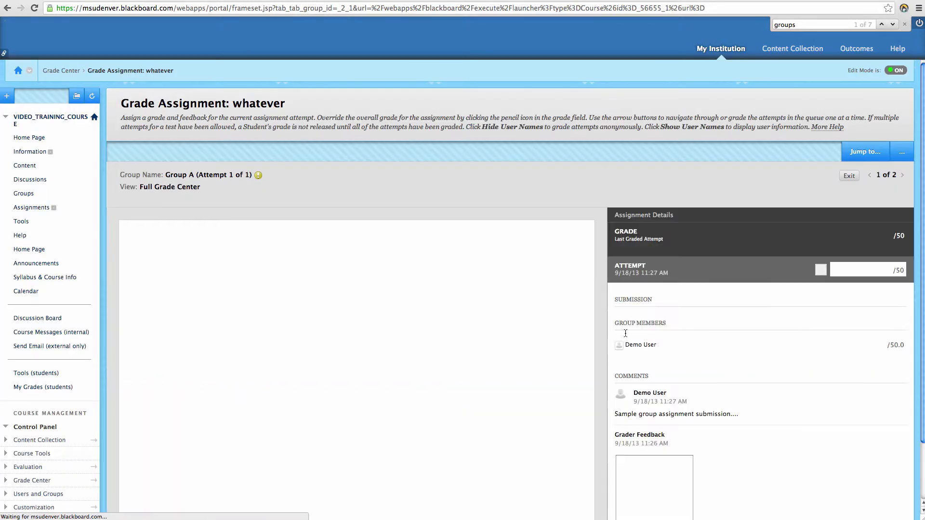
- Grade Group A's attempt 45 out of 50 with the feedback "nice job!" and submit the grade
scroll(523, 310, "down", 2)
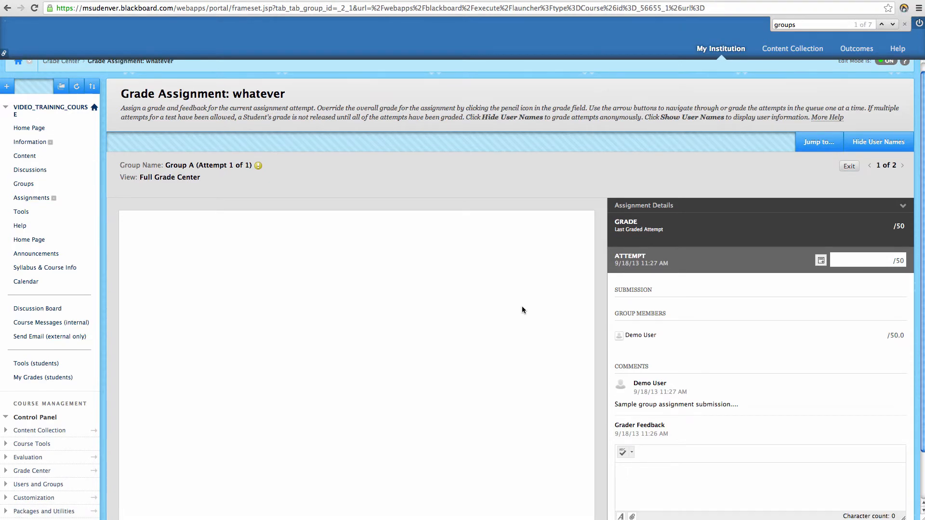
scroll(409, 313, "down", 2)
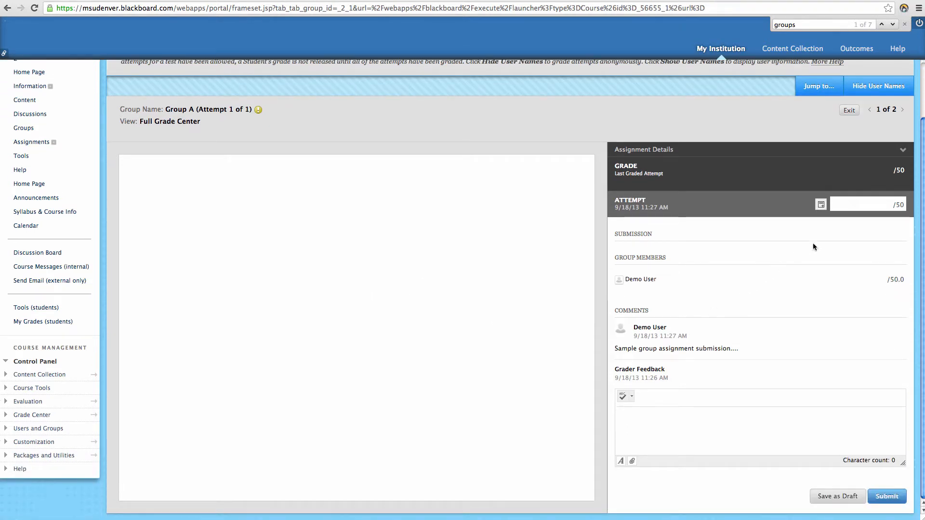
left_click(851, 207)
type("45")
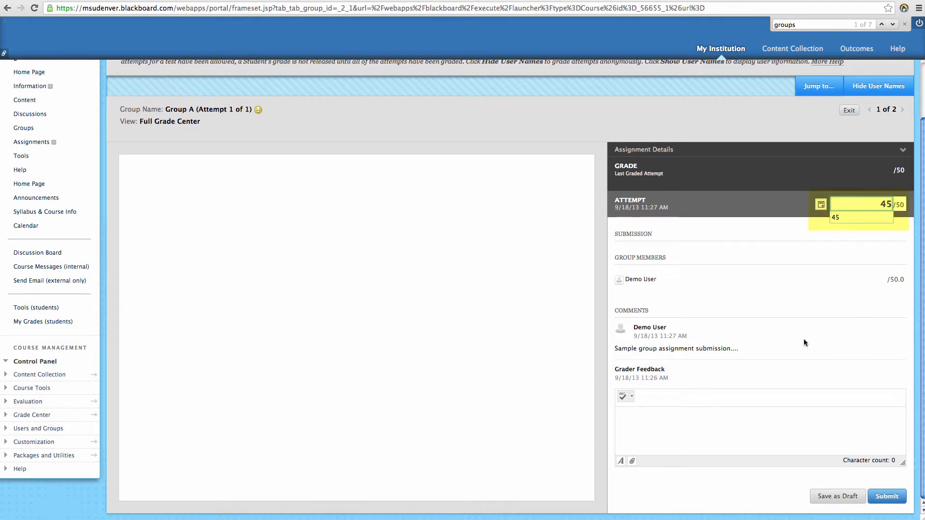
key("Tab")
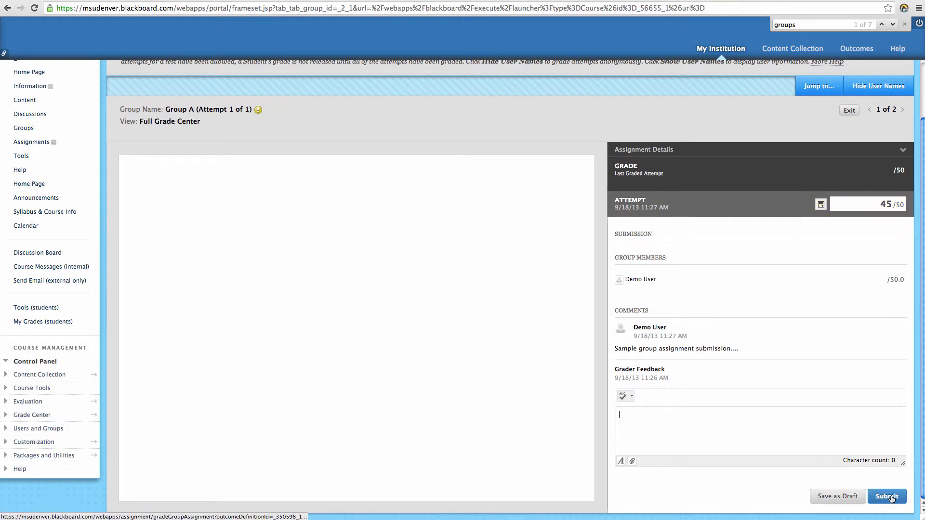
type("nice job!")
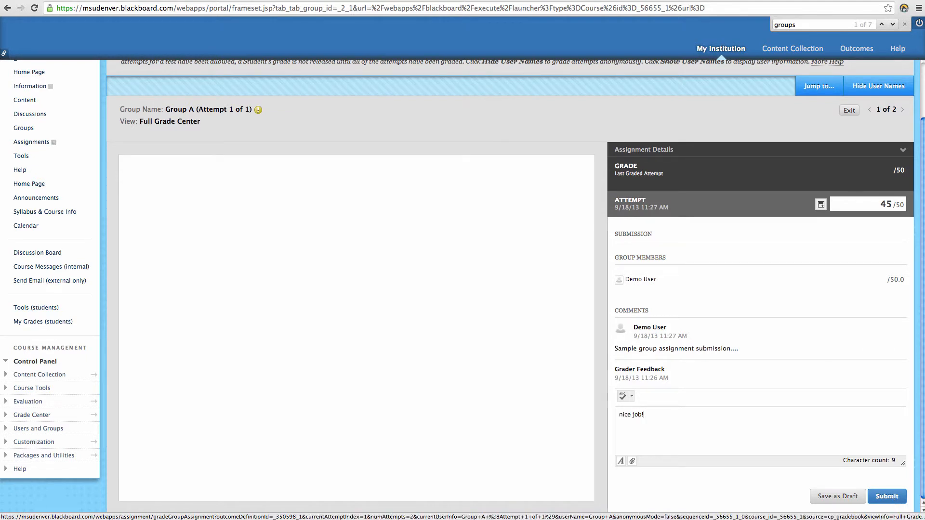
left_click(884, 500)
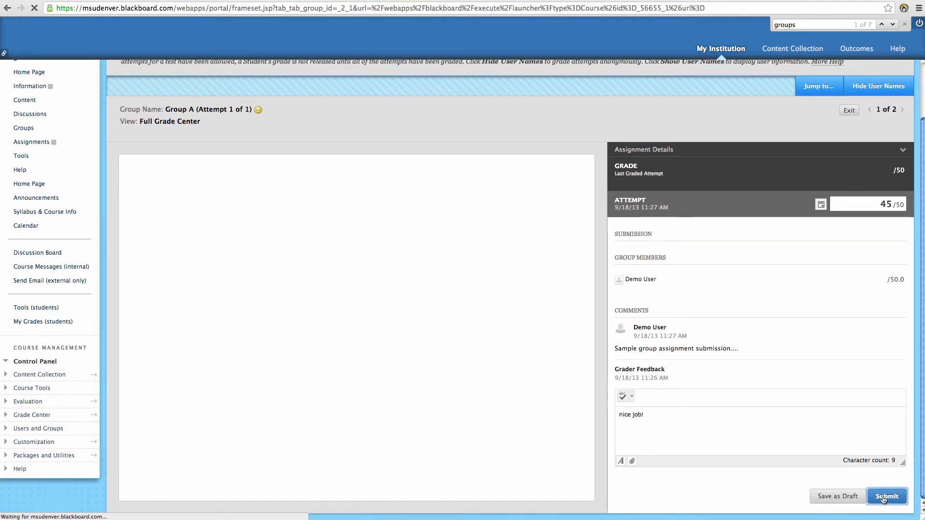